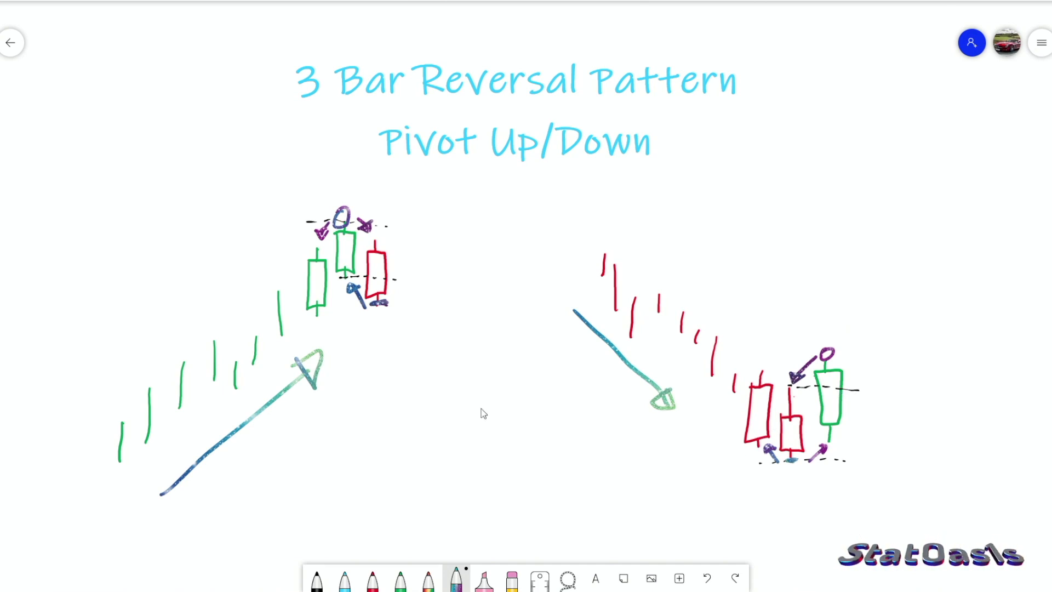
# Step: Sketch one green and two red candles between the two trends, with horizontal lines at the third candle's low and the middle candle's high
pyautogui.click(401, 578)
pyautogui.moveTo(384, 441); pyautogui.dragTo(383, 493)
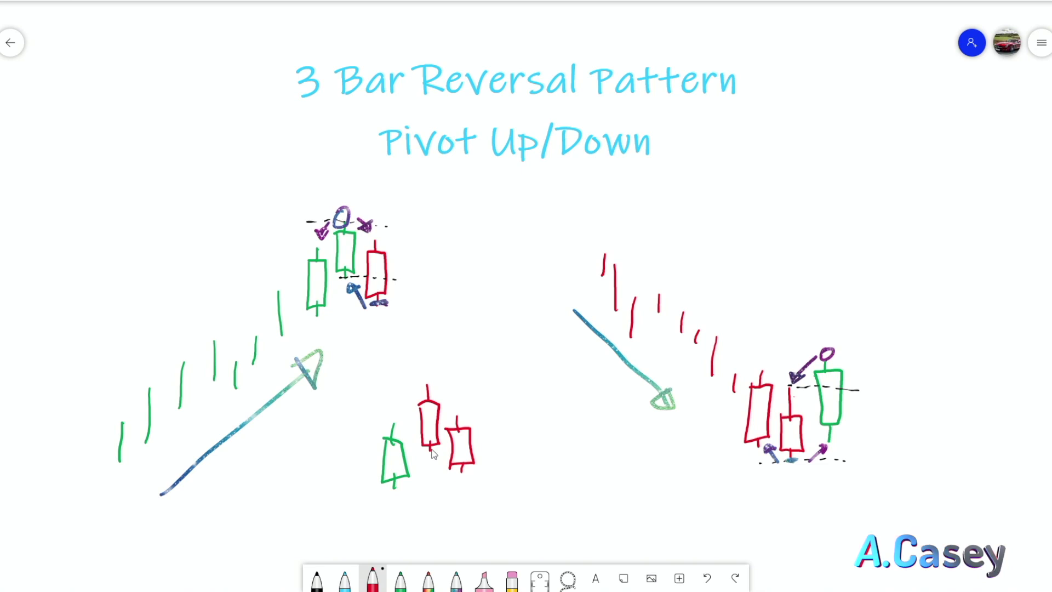
pyautogui.moveTo(459, 470); pyautogui.dragTo(489, 471)
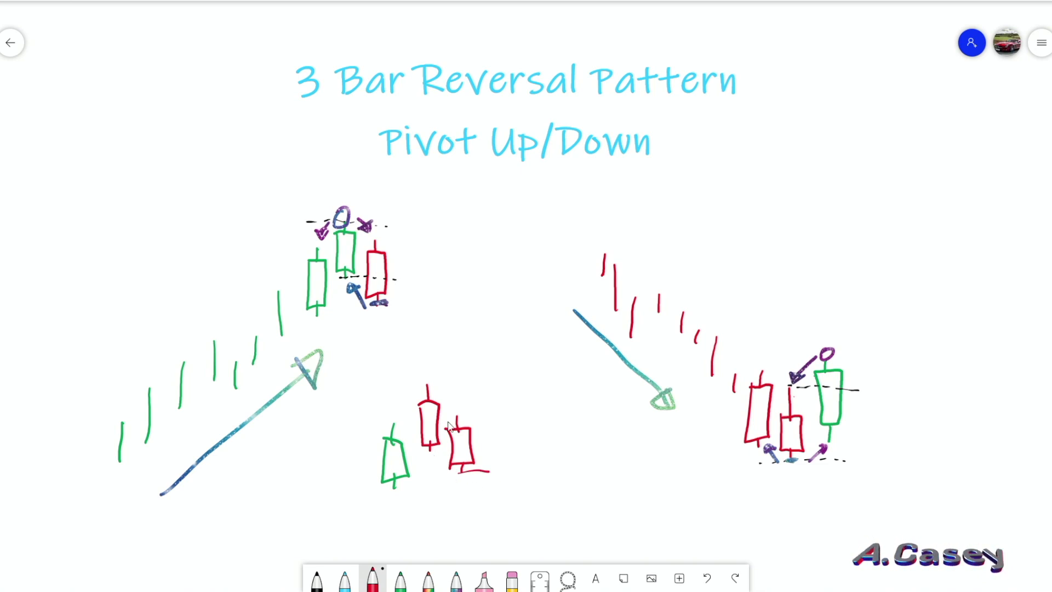
pyautogui.moveTo(405, 382); pyautogui.dragTo(473, 380)
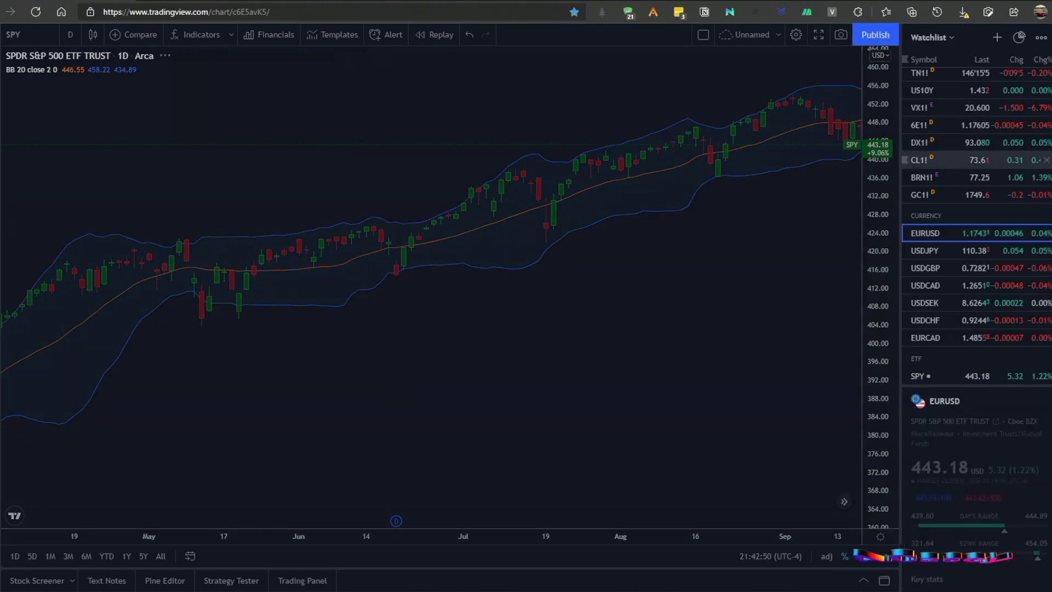
# Step: Open the EURUSD daily chart in TradingView and examine the pivot lows and highs from spring 2021
pyautogui.click(923, 230)
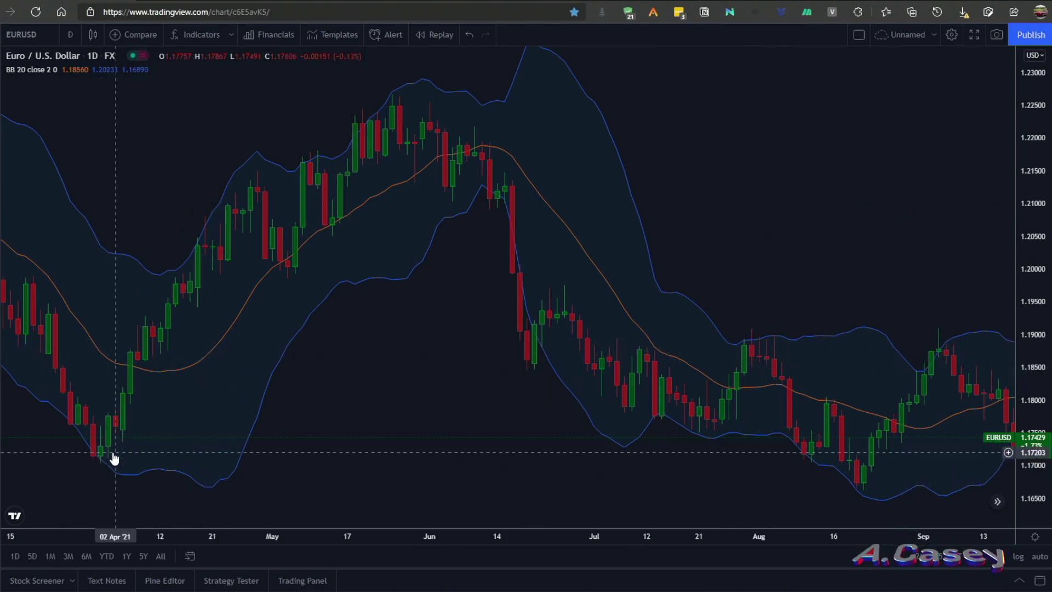
pyautogui.scroll(3, 113, 422)
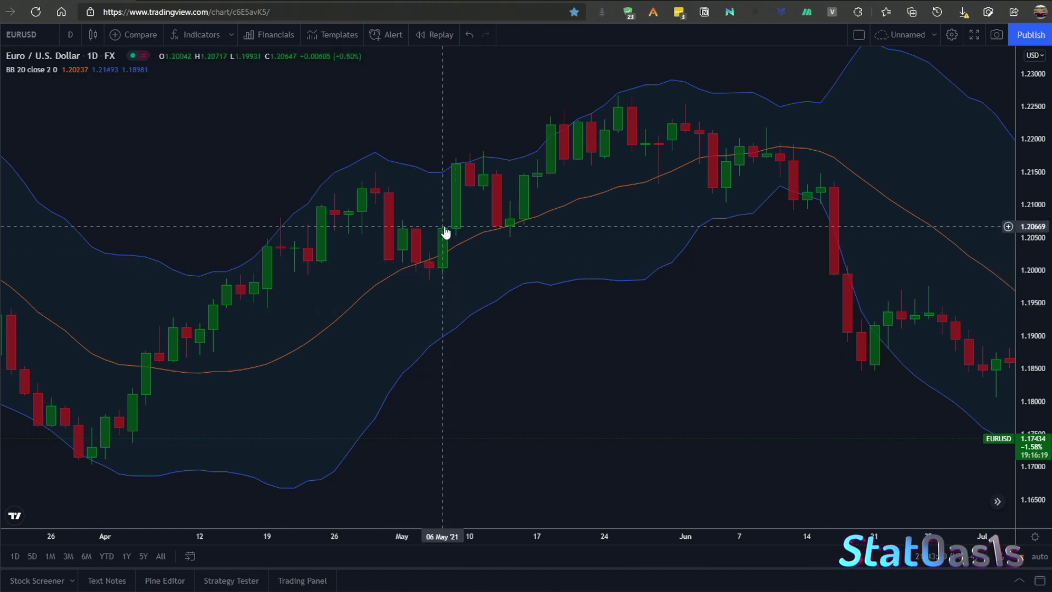
pyautogui.hscroll(-10, 429, 263)
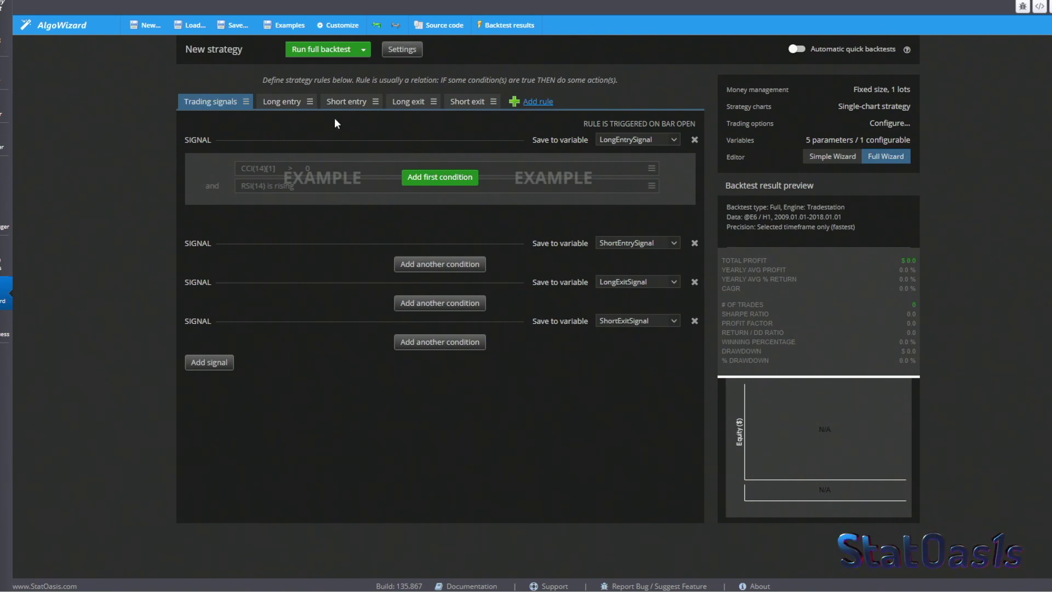
# Step: Add the custom block StatOasis - Pivot Bottom as the first condition of LongEntrySignal
pyautogui.click(452, 178)
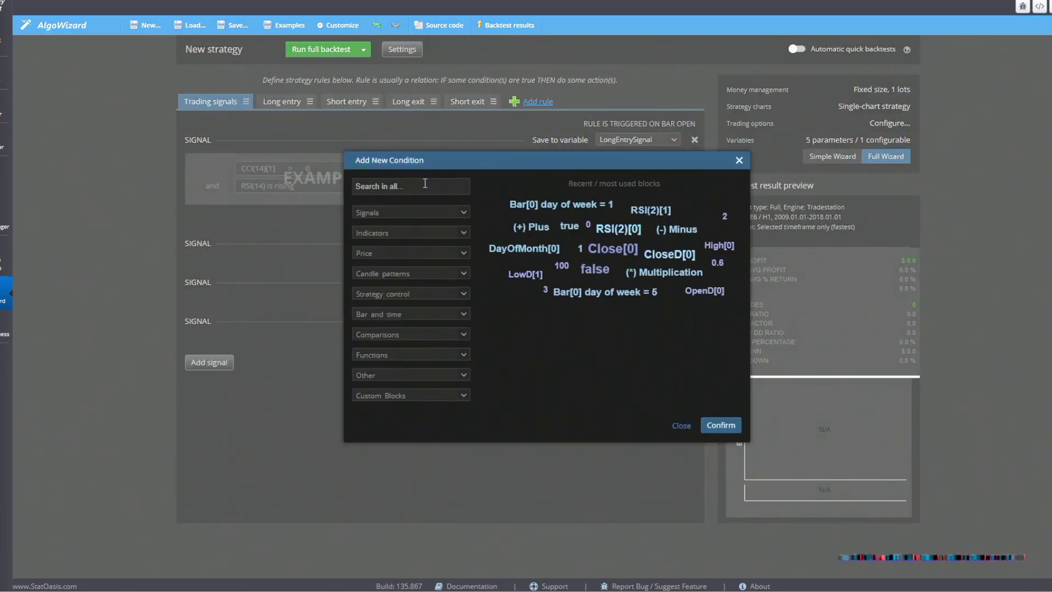
pyautogui.write('pivo')
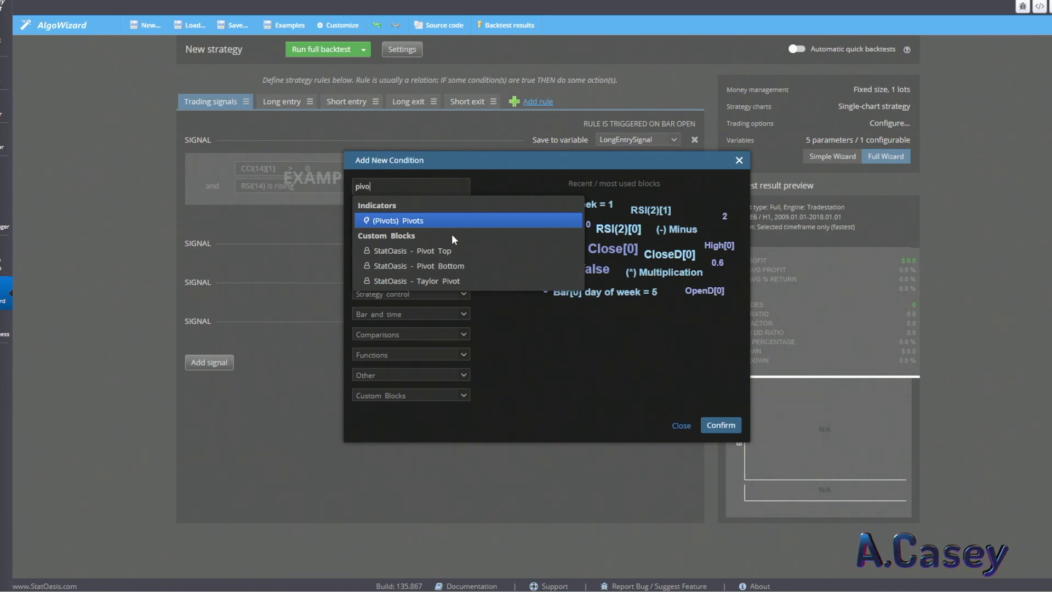
pyautogui.click(454, 267)
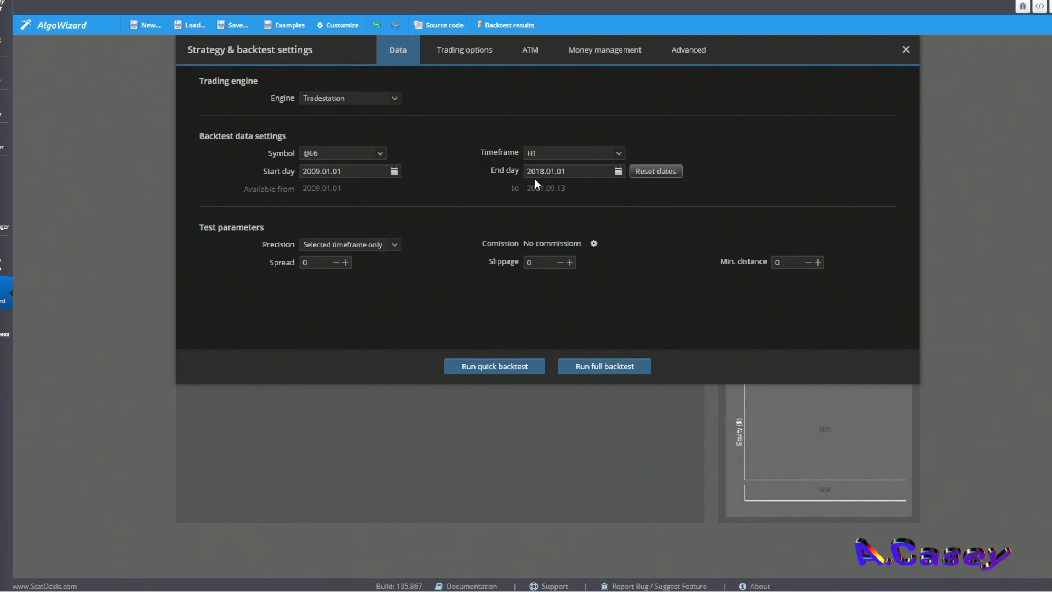
# Step: Review the strategy's money management settings and the long entry rule, returning to the trading signals
pyautogui.click(603, 50)
pyautogui.click(541, 460)
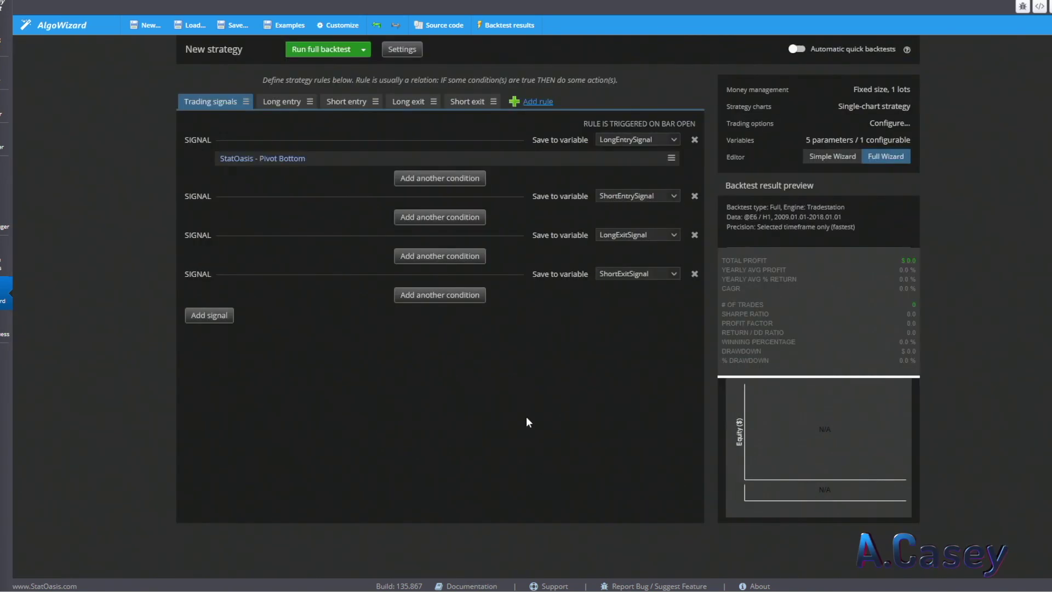
pyautogui.click(278, 104)
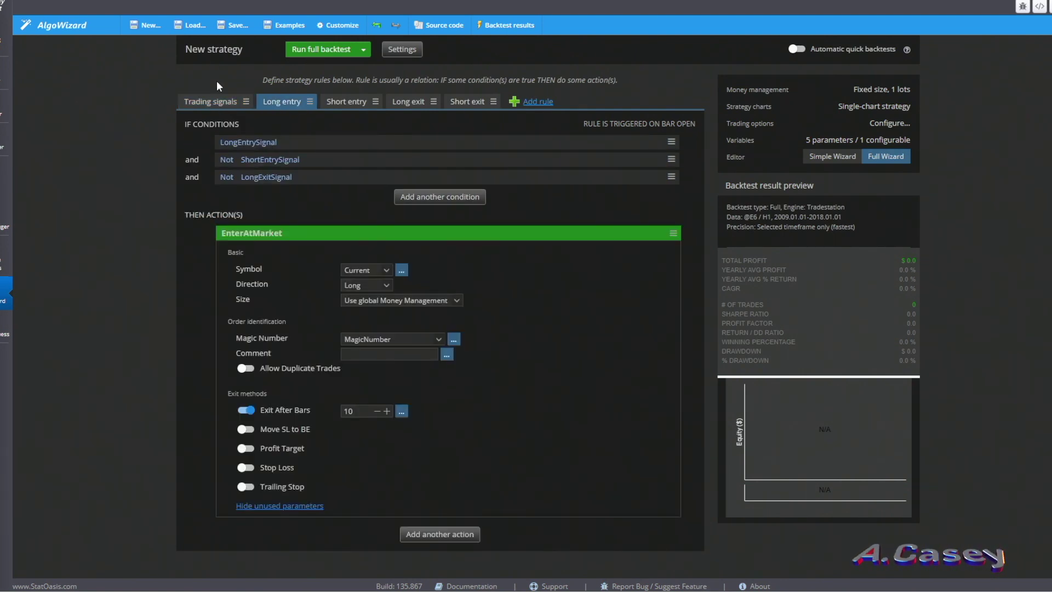
pyautogui.click(218, 103)
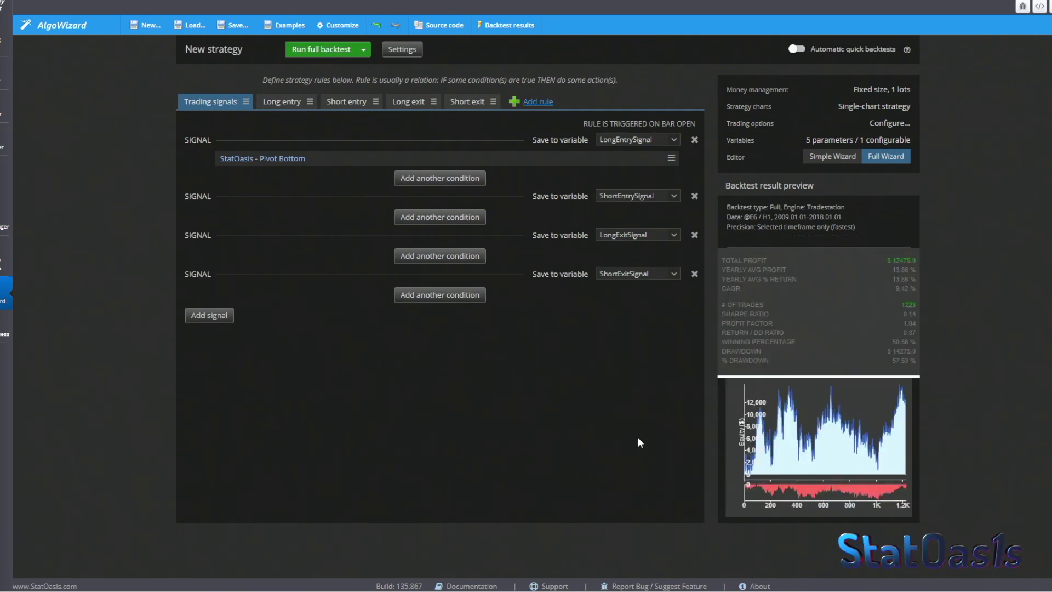
# Step: Check the backtest results overview for the Pivot Bottom strategy and return to the editor
pyautogui.click(840, 448)
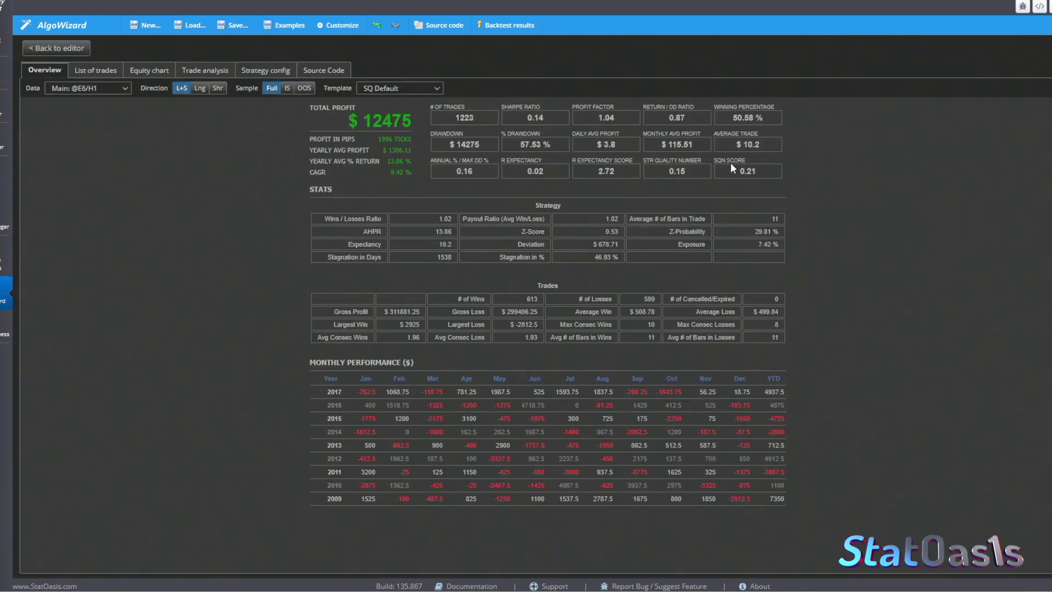
pyautogui.click(58, 49)
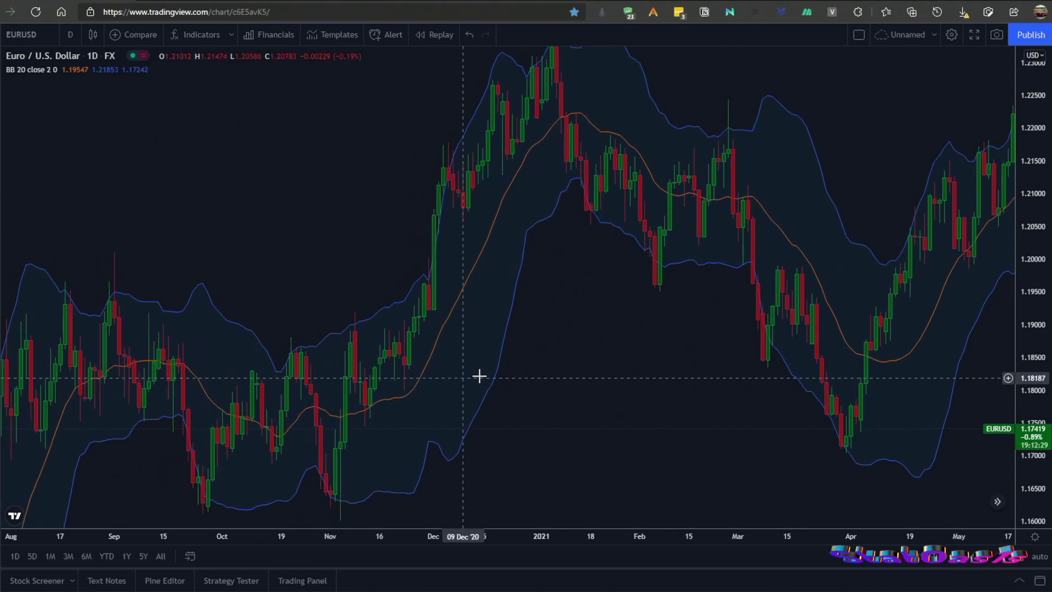
# Step: Switch to TradingView and examine the swing lows on the EURUSD daily chart from late 2020 through summer 2021
pyautogui.scroll(-1, 479, 375)
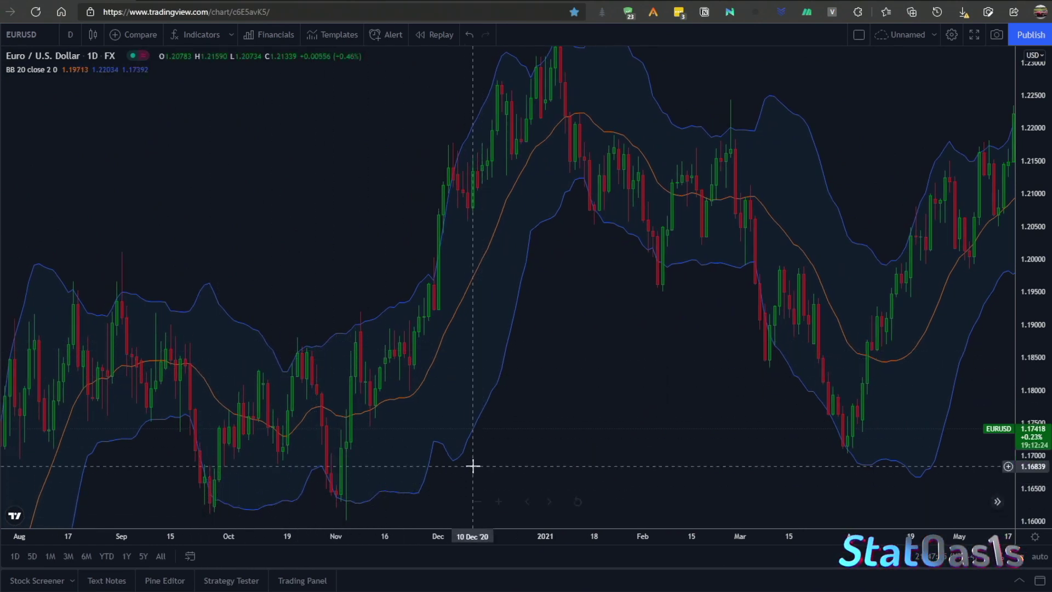
pyautogui.hscroll(10, 474, 465)
pyautogui.moveTo(705, 458); pyautogui.dragTo(625, 470)
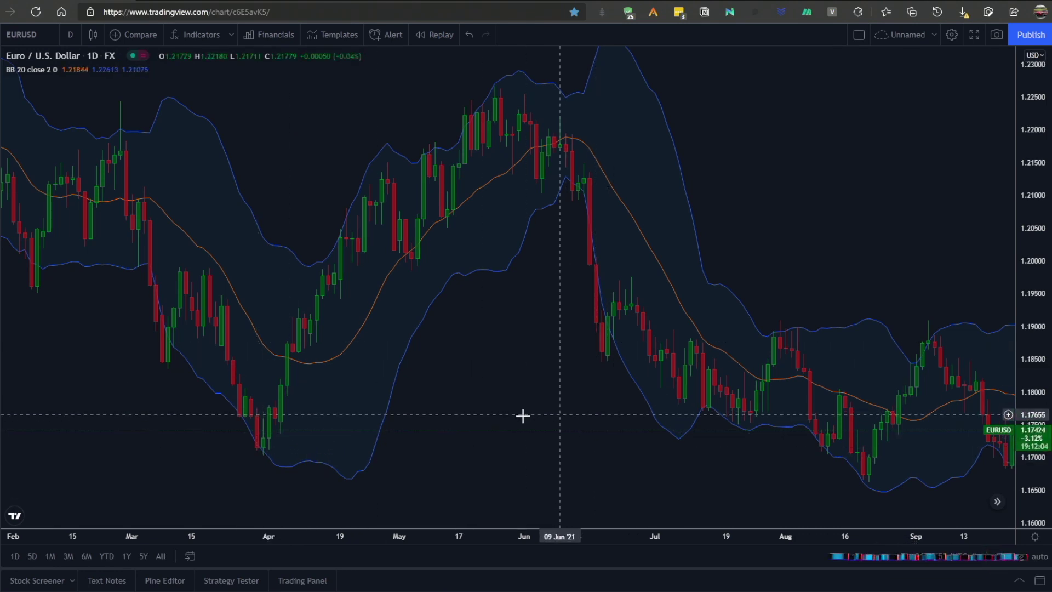
pyautogui.moveTo(418, 442); pyautogui.dragTo(653, 437)
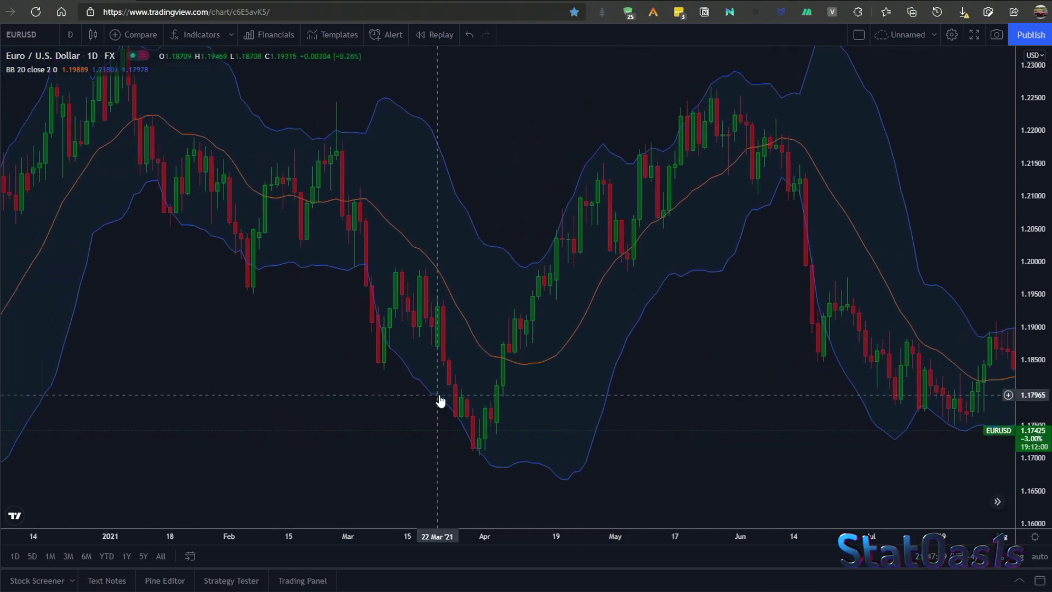
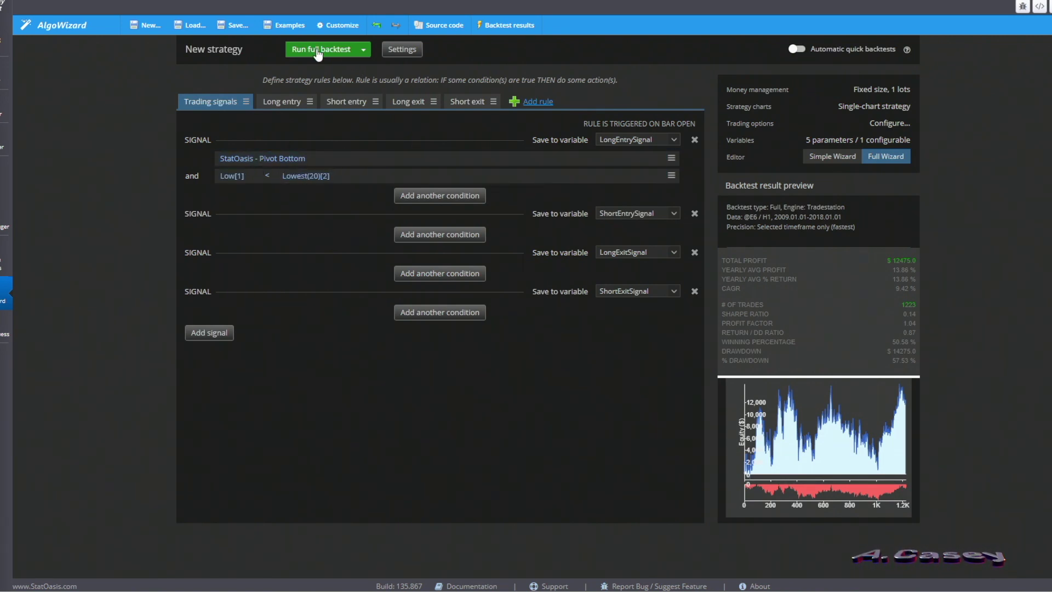
# Step: Run the full backtest with the added Low[1] < Lowest(20)[2] condition and check the average trade in the results overview
pyautogui.click(318, 52)
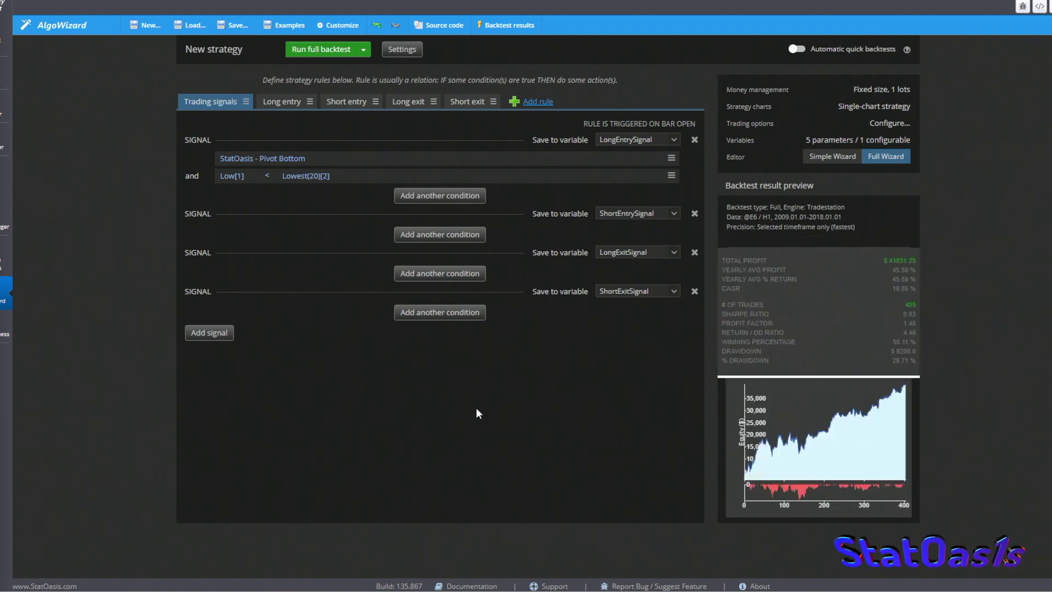
pyautogui.click(871, 430)
pyautogui.moveTo(767, 145); pyautogui.dragTo(731, 144)
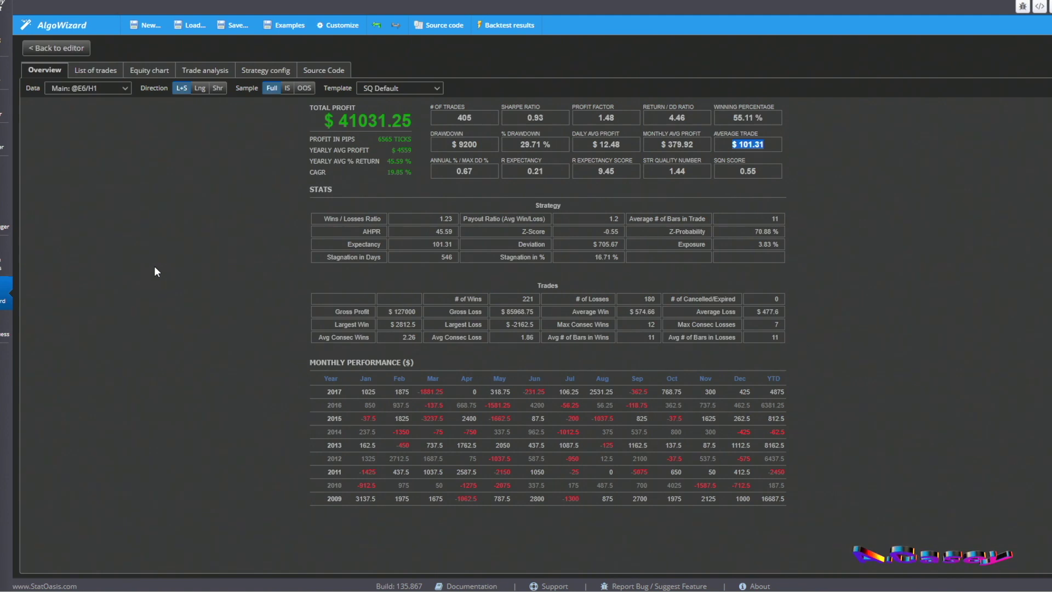
pyautogui.click(46, 48)
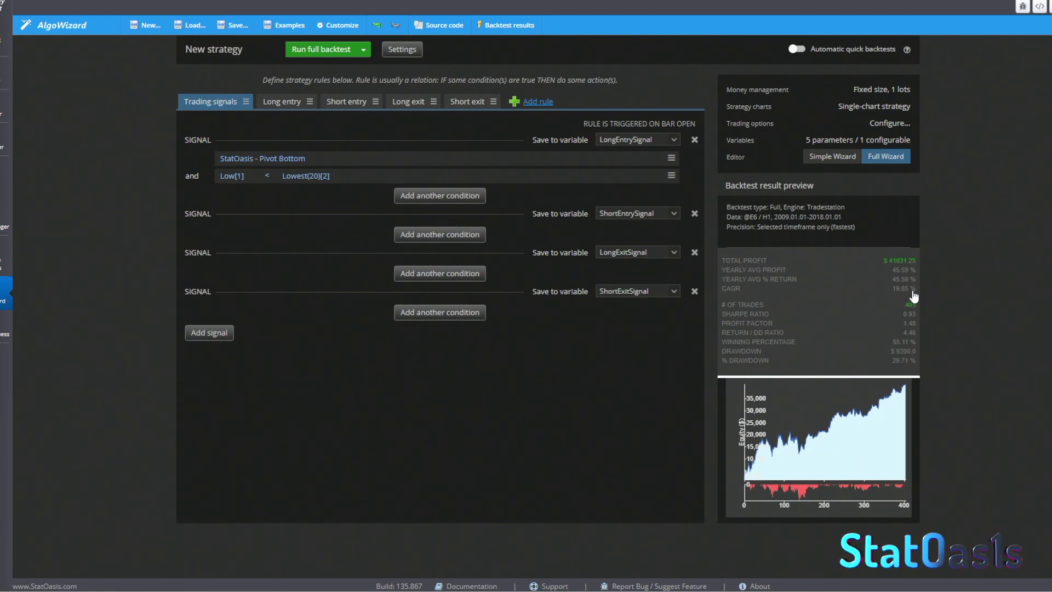
# Step: Enable an ATR-based profit target of 4 * ATR(20) in the long entry rule
pyautogui.click(277, 103)
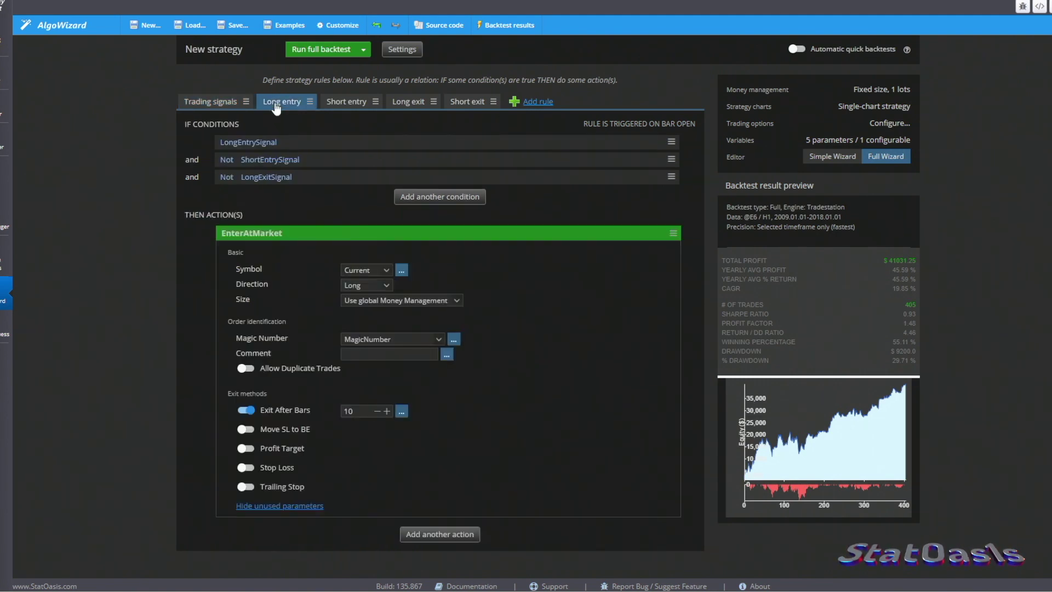
pyautogui.click(245, 448)
pyautogui.click(405, 450)
pyautogui.click(400, 484)
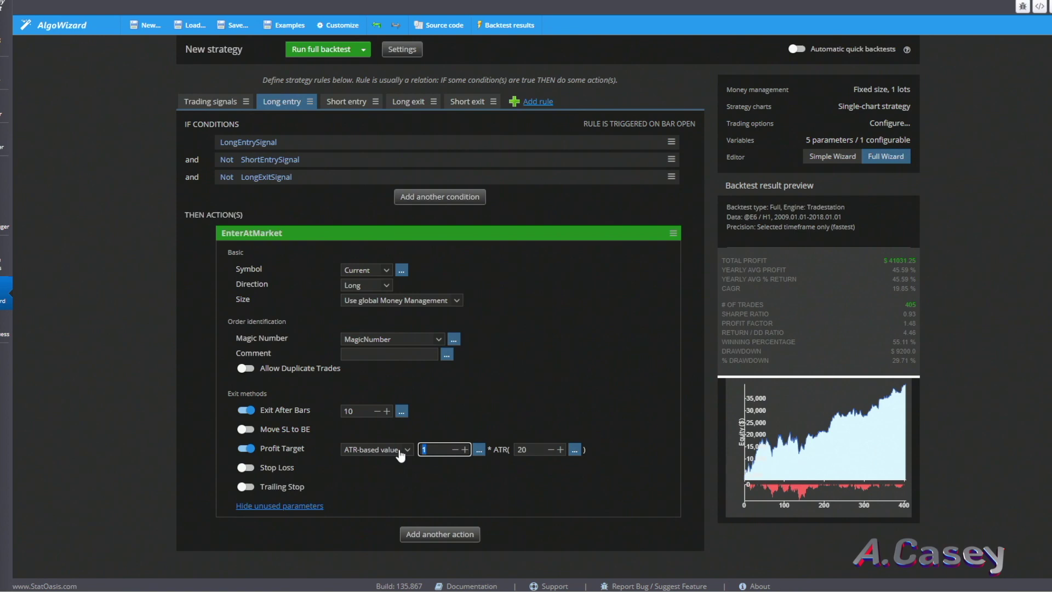
# Step: Enable an ATR-based stop loss of 4 * ATR(20) in the long entry rule and run the full backtest
pyautogui.click(247, 469)
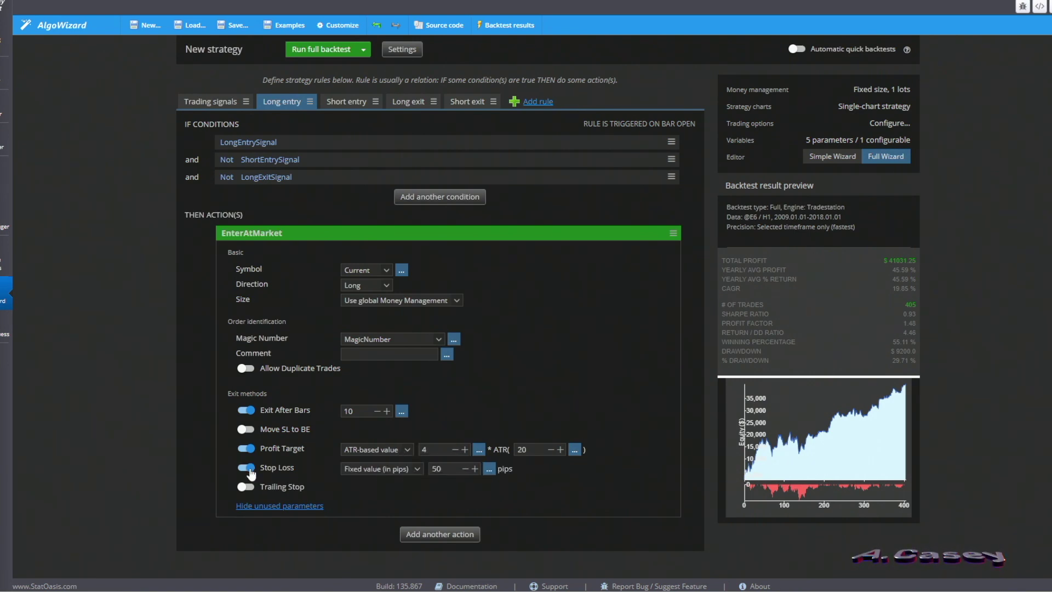
pyautogui.click(407, 469)
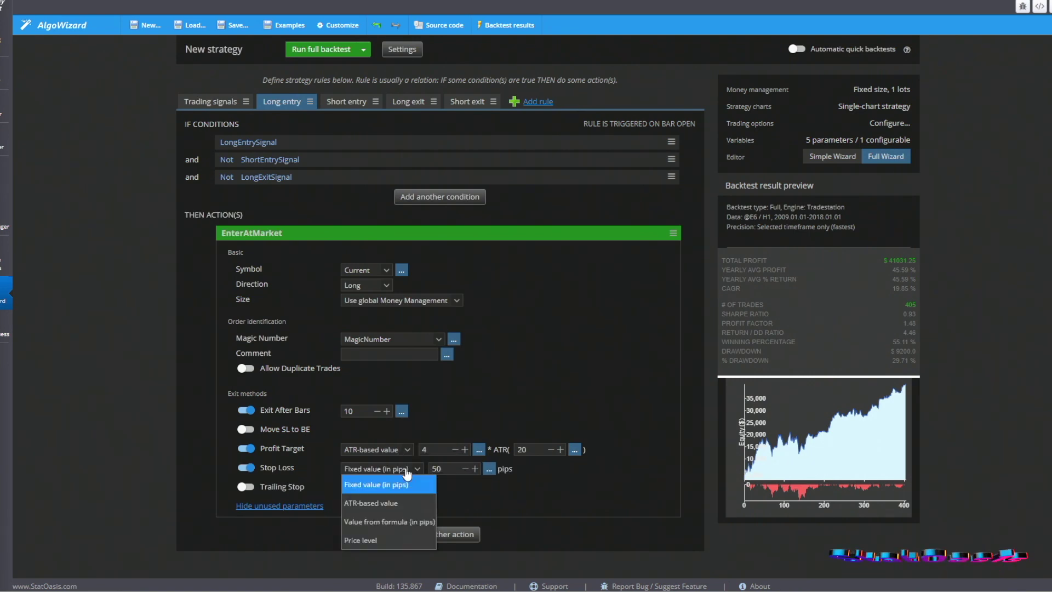
pyautogui.click(380, 499)
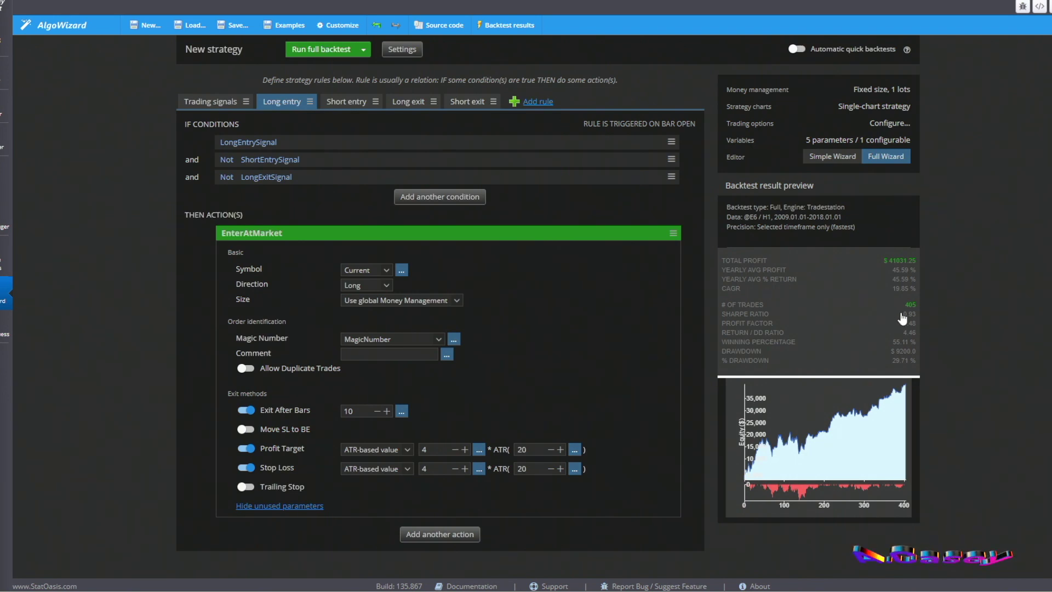
pyautogui.click(324, 52)
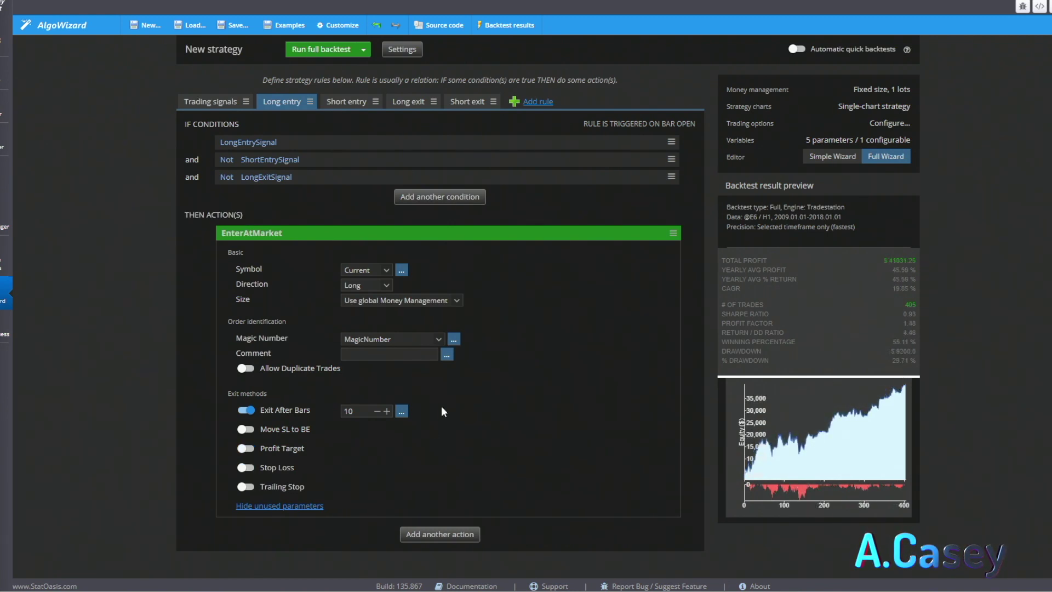
# Step: Try an ATR-based stop loss without a profit target in the long entry rule
pyautogui.click(246, 467)
pyautogui.click(404, 469)
pyautogui.click(383, 504)
pyautogui.click(442, 469)
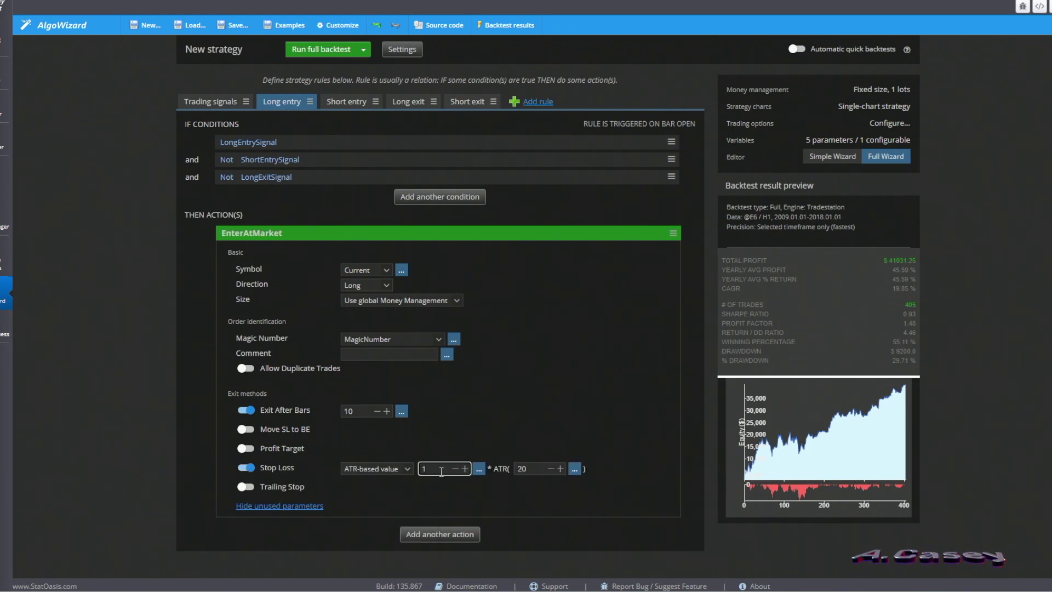
pyautogui.click(570, 321)
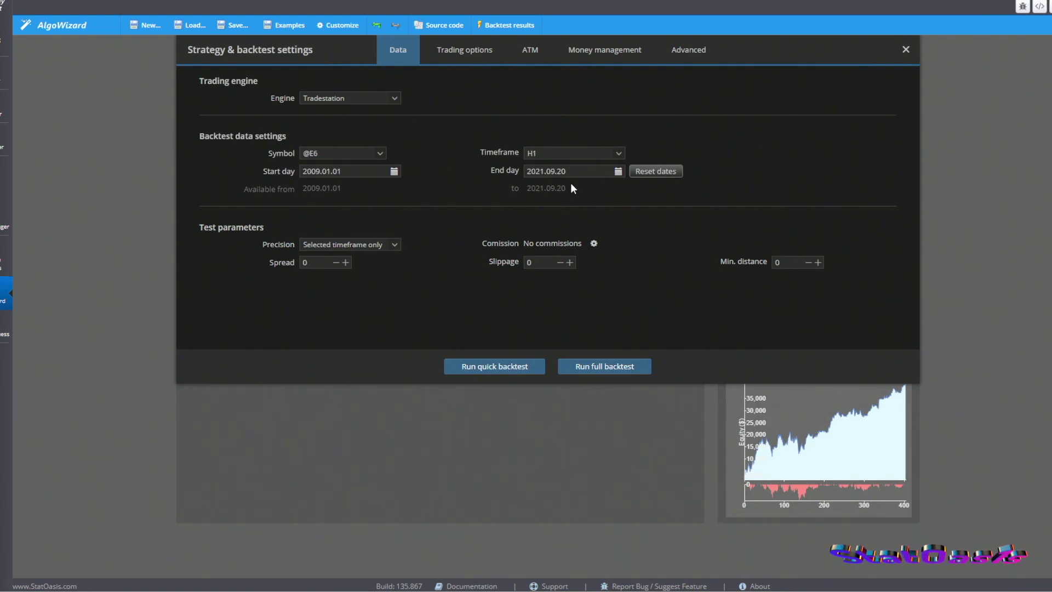
# Step: Examine the results overview and equity chart of the long strategy's backtest extended to 2021.09.20
pyautogui.click(560, 425)
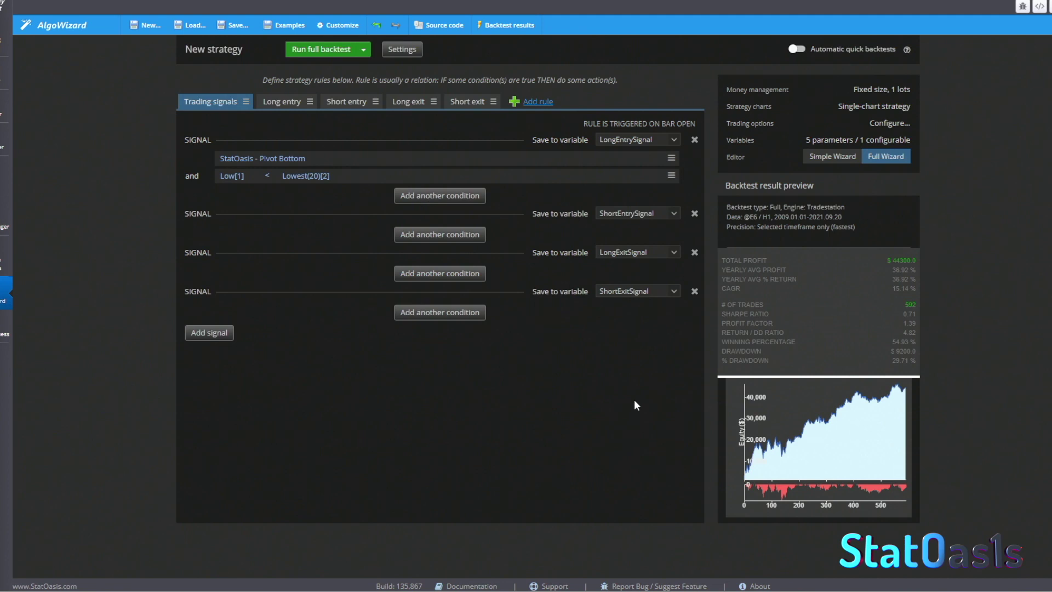
pyautogui.click(850, 437)
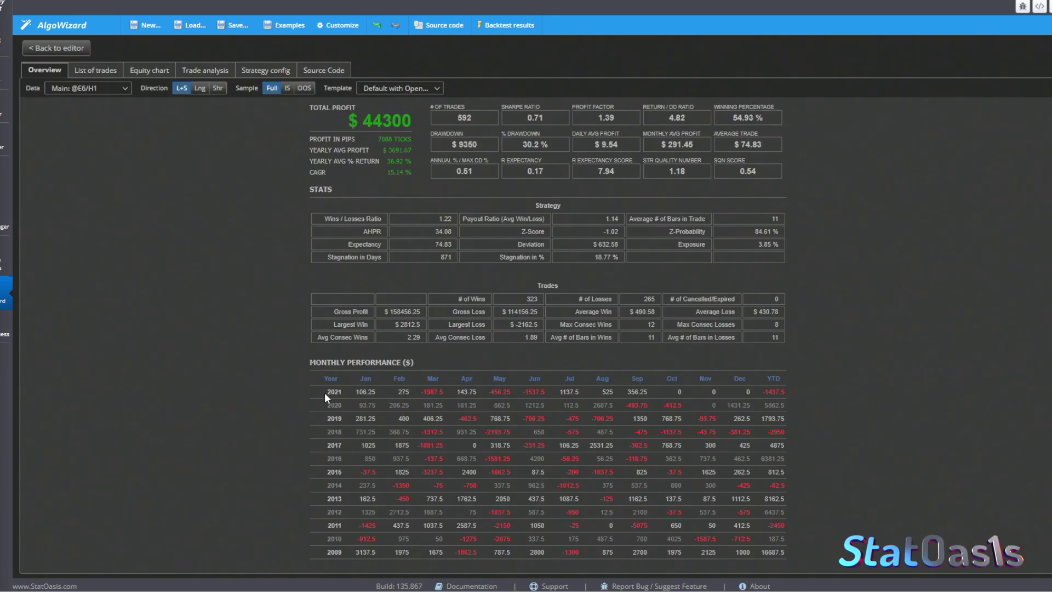
pyautogui.click(148, 70)
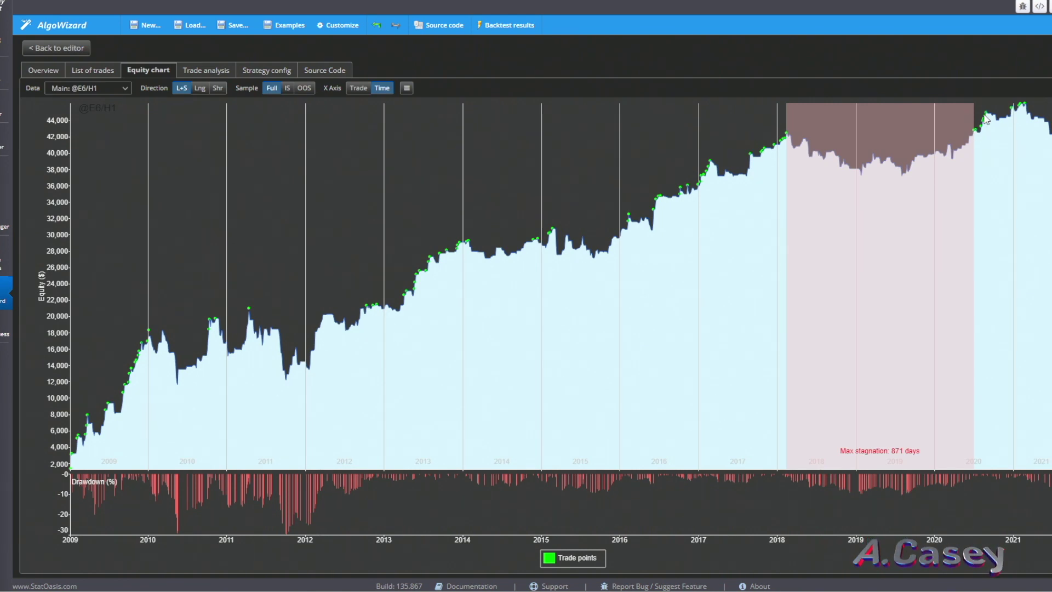
pyautogui.moveTo(1028, 111)
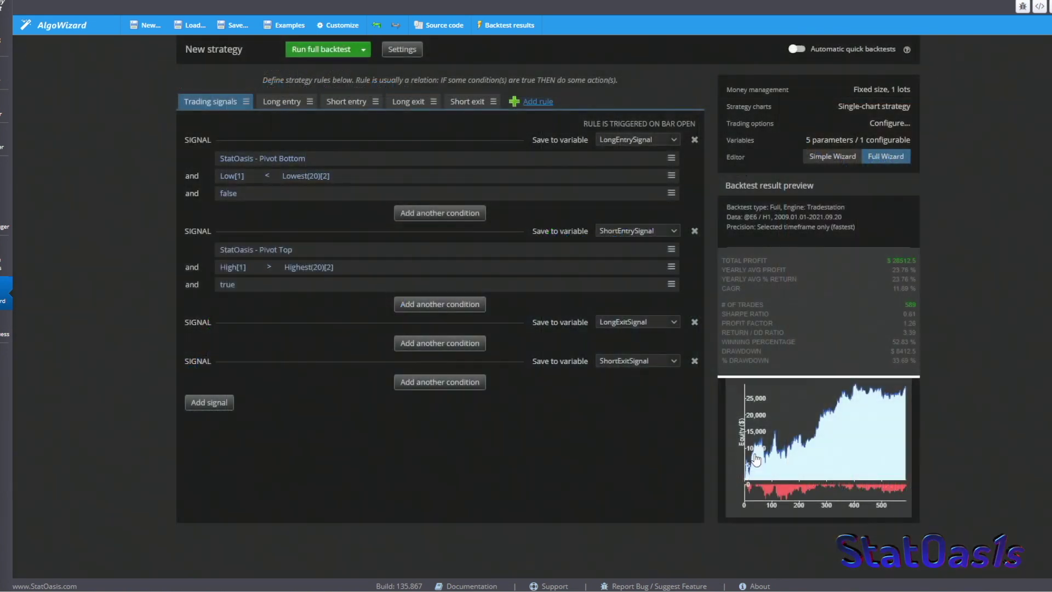
# Step: Review the Pivot Top conditions of ShortEntrySignal and check the average trade in the short strategy's results overview
pyautogui.click(278, 251)
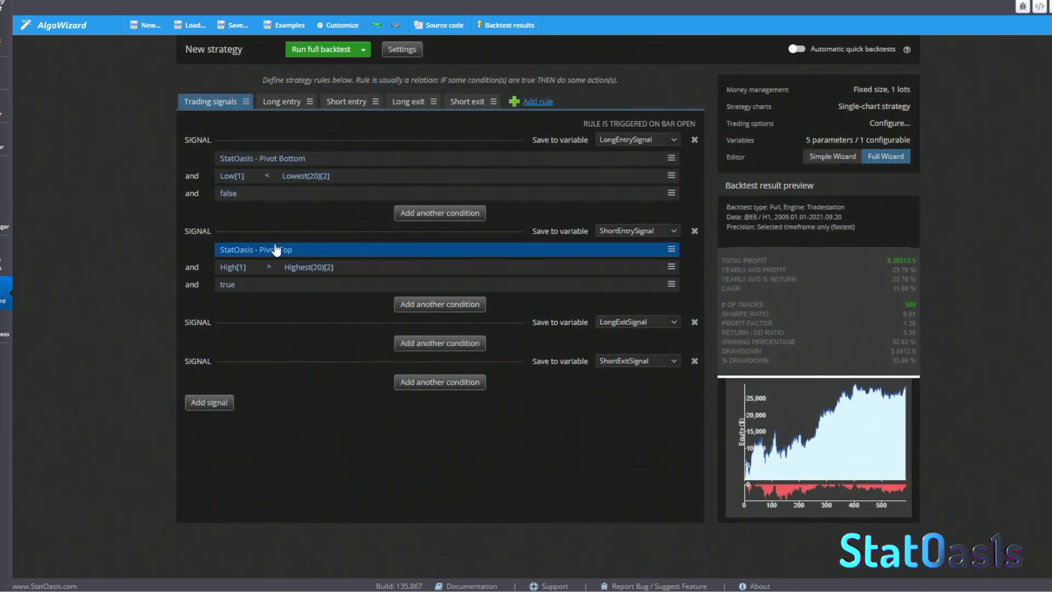
pyautogui.click(226, 273)
pyautogui.click(306, 275)
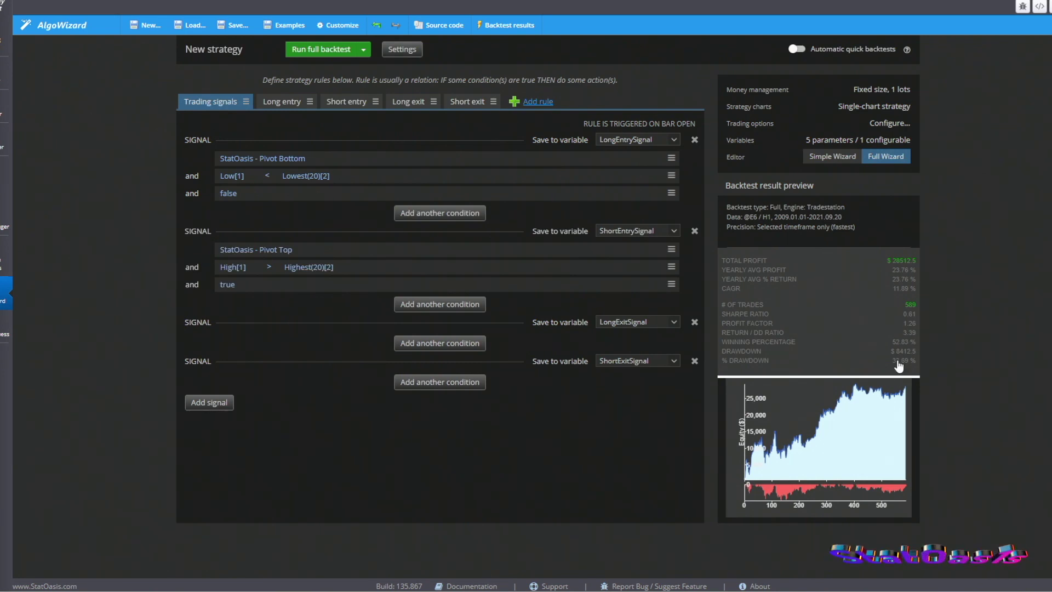
pyautogui.click(826, 454)
pyautogui.moveTo(767, 146); pyautogui.dragTo(741, 146)
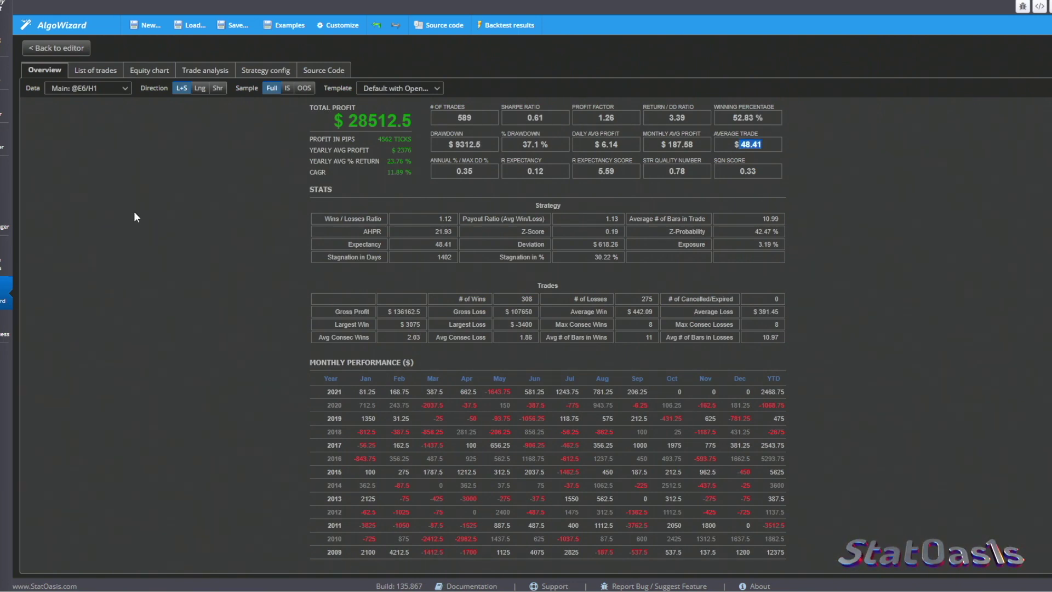
pyautogui.click(59, 49)
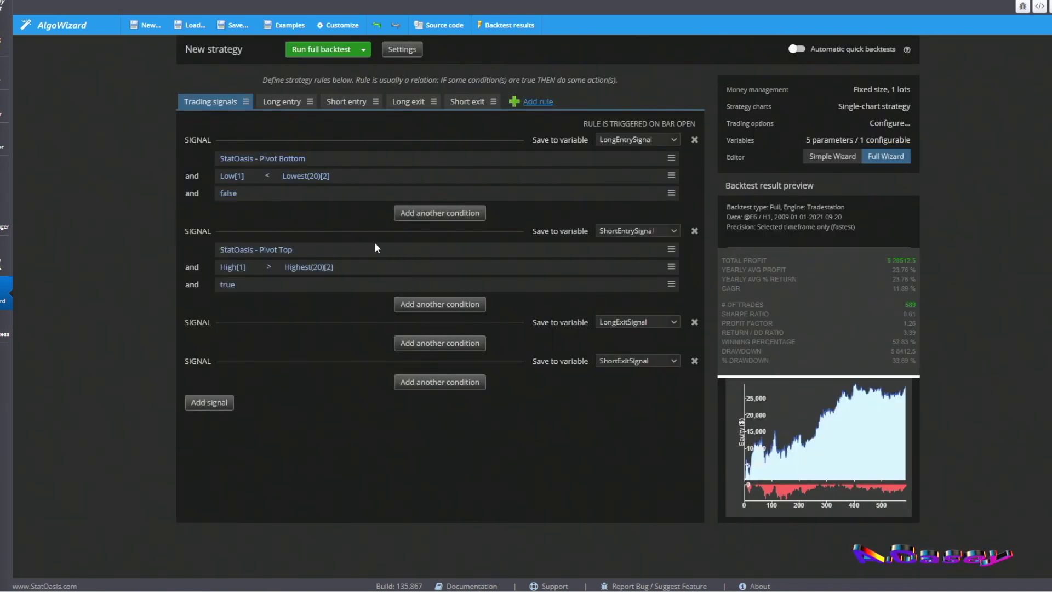